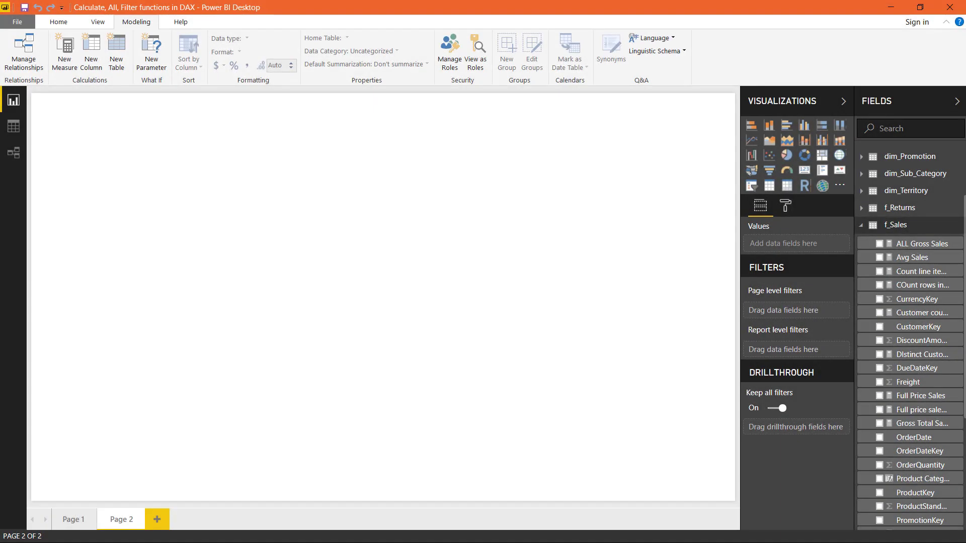
Add a centred matrix visual with dim_Calendar CalendarYear in Rows and widen it.
left_click(788, 195)
left_click_drag(145, 117, 483, 209)
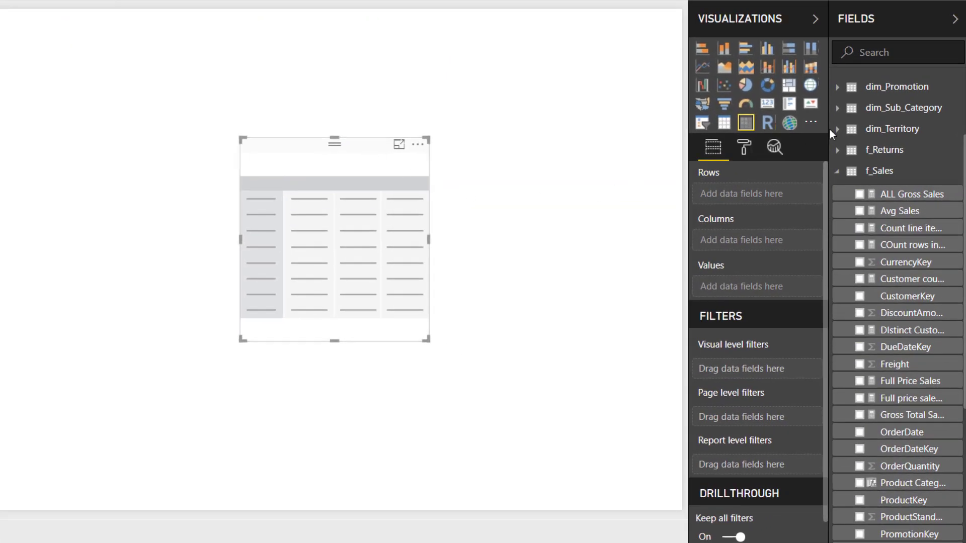
scroll(867, 154, "up", 3)
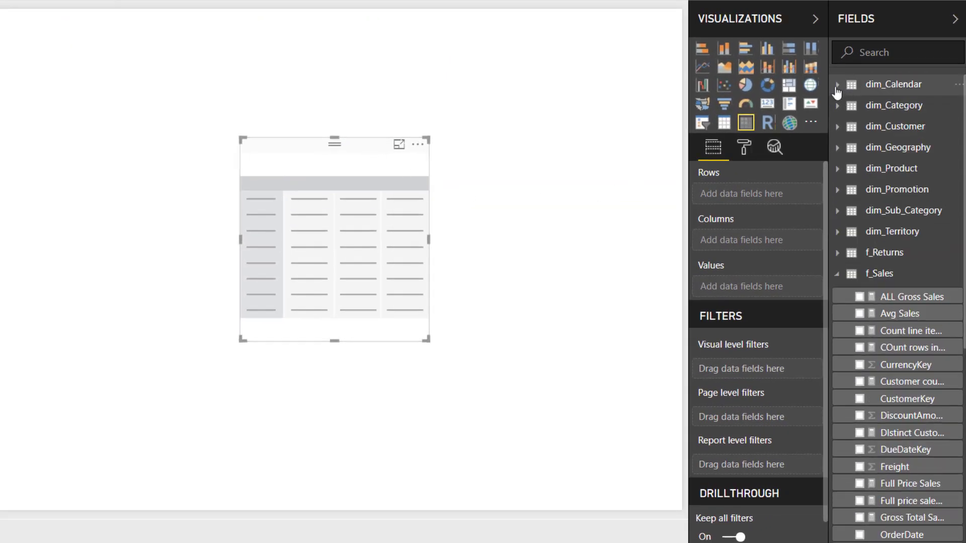
left_click(837, 88)
left_click_drag(899, 142, 774, 201)
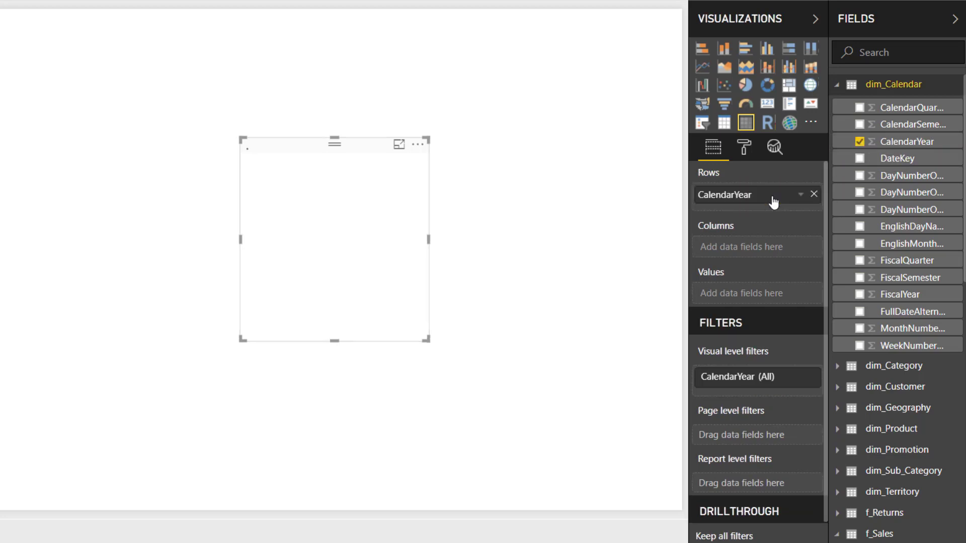
left_click_drag(427, 340, 469, 338)
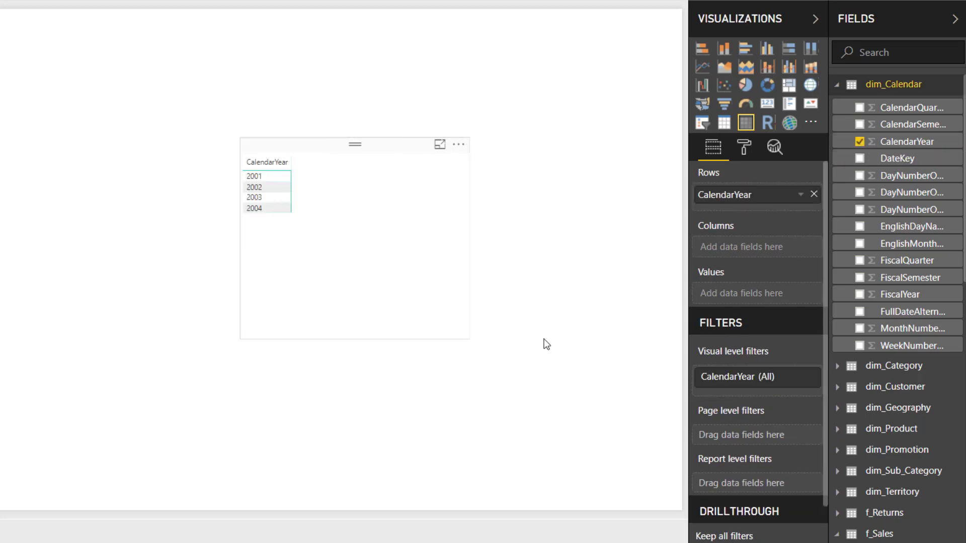
left_click_drag(546, 344, 597, 335)
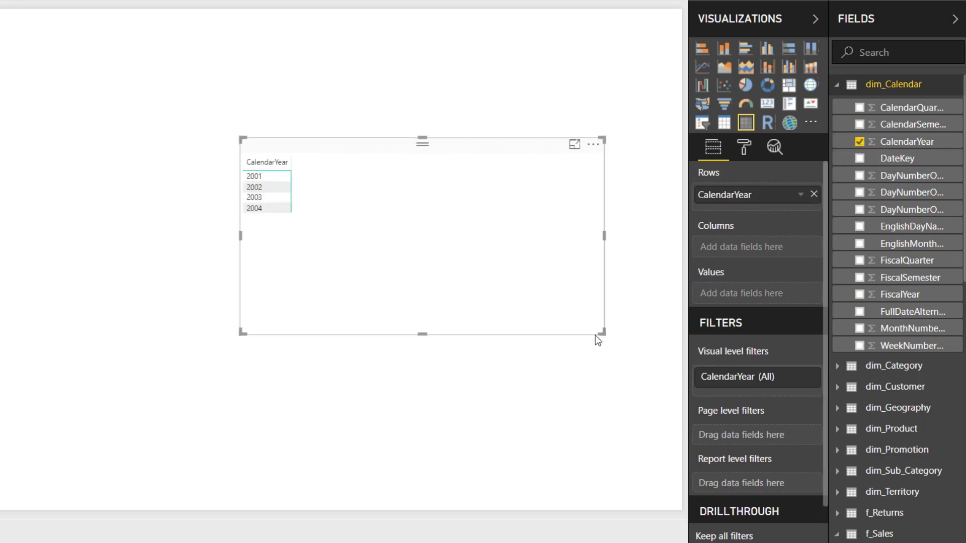
Enlarge the matrix's column header, row header and values text size to 10.
left_click(746, 147)
left_click(748, 224)
scroll(744, 271, "down", 5)
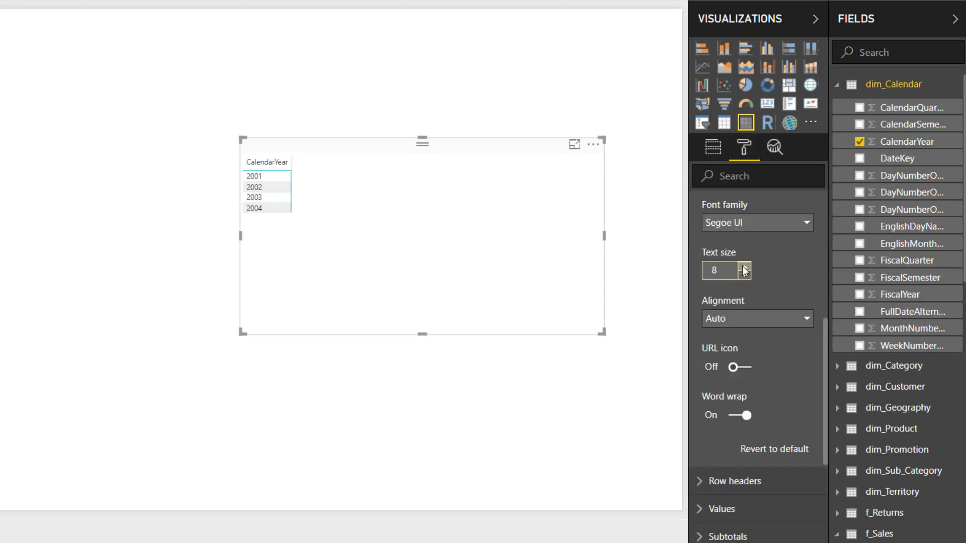
left_click(745, 267)
scroll(746, 273, "down", 5)
left_click(748, 275)
scroll(748, 281, "down", 3)
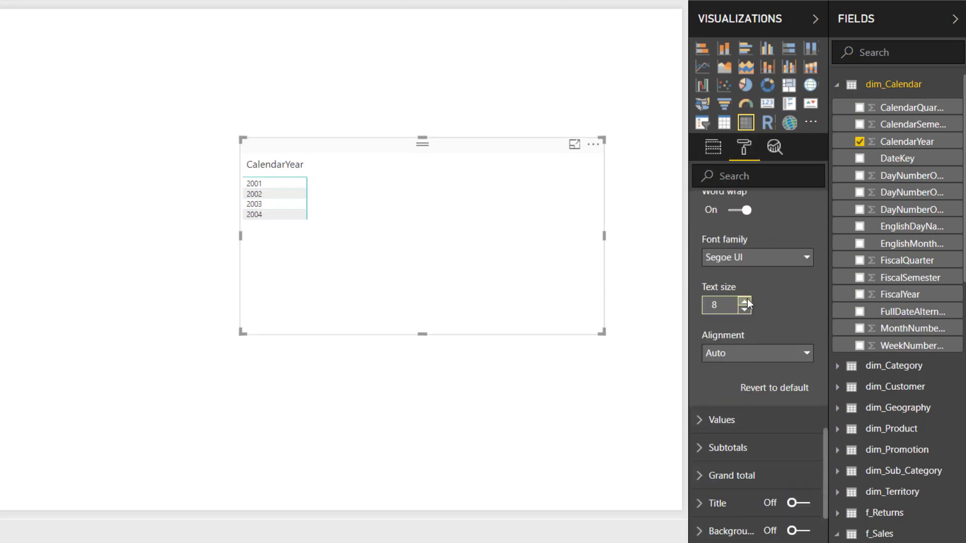
left_click(744, 301)
left_click(744, 302)
left_click(745, 301)
scroll(704, 312, "down", 2)
left_click(701, 309)
scroll(735, 270, "down", 4)
left_click(744, 432)
left_click(744, 432)
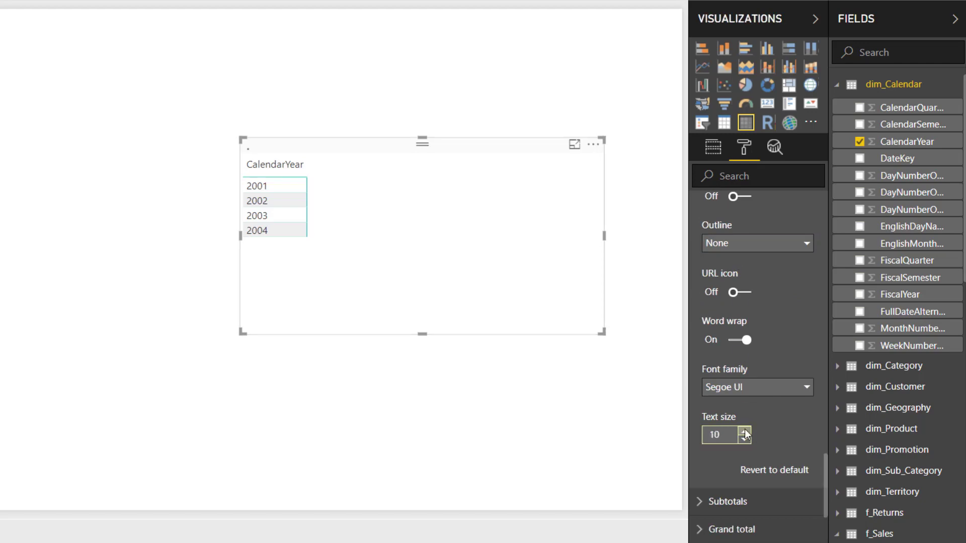
left_click(744, 432)
left_click(713, 147)
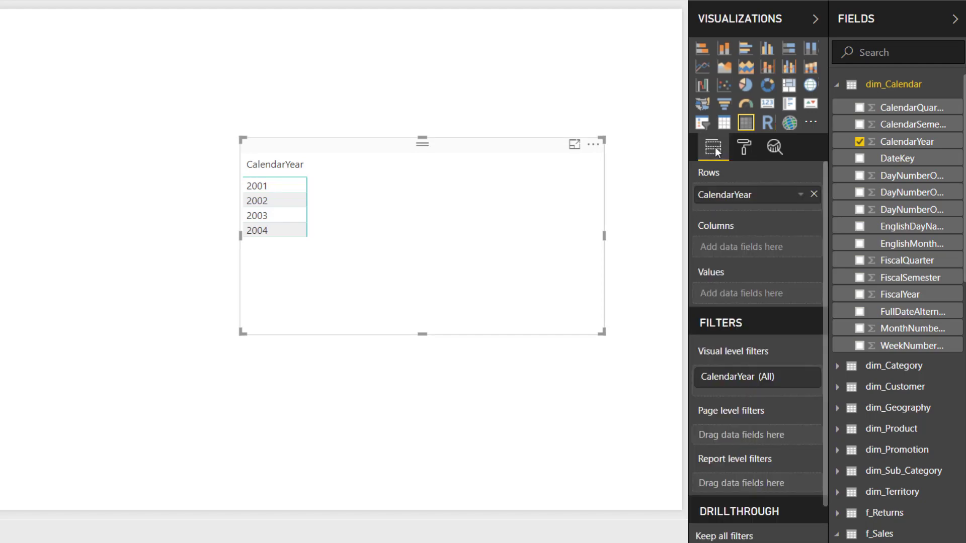
Add DIstinct Customers and Gross Total Sales Value from f_Sales to the matrix and inspect their DAX formulas.
left_click(838, 87)
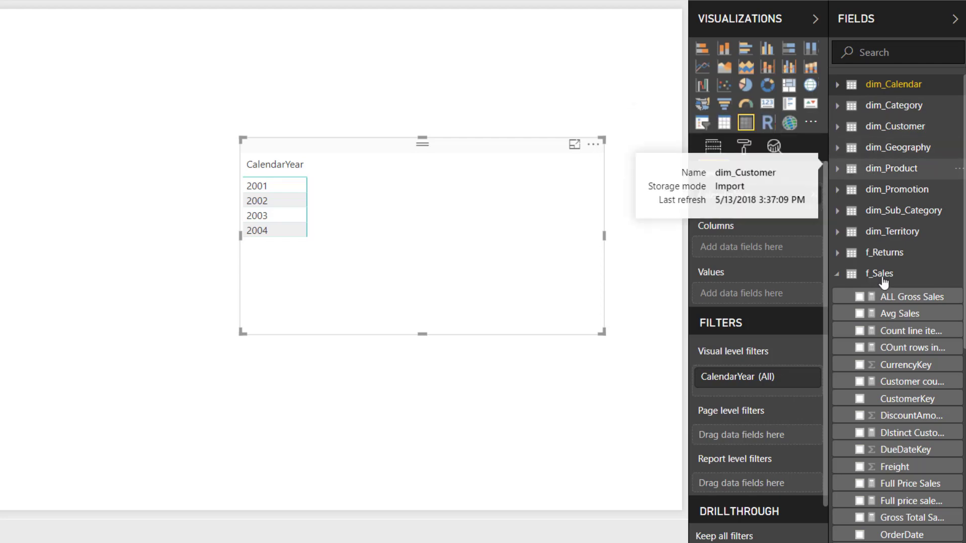
left_click(861, 434)
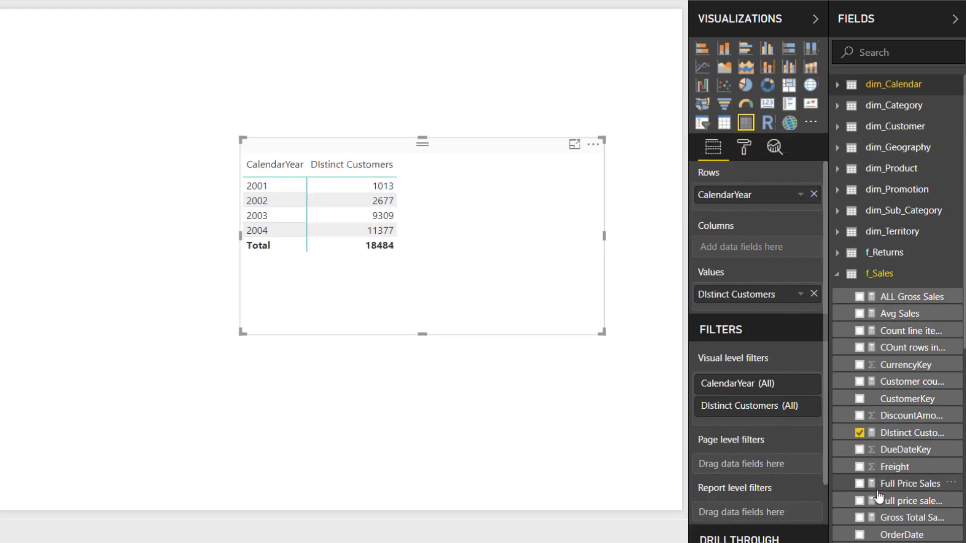
left_click(860, 519)
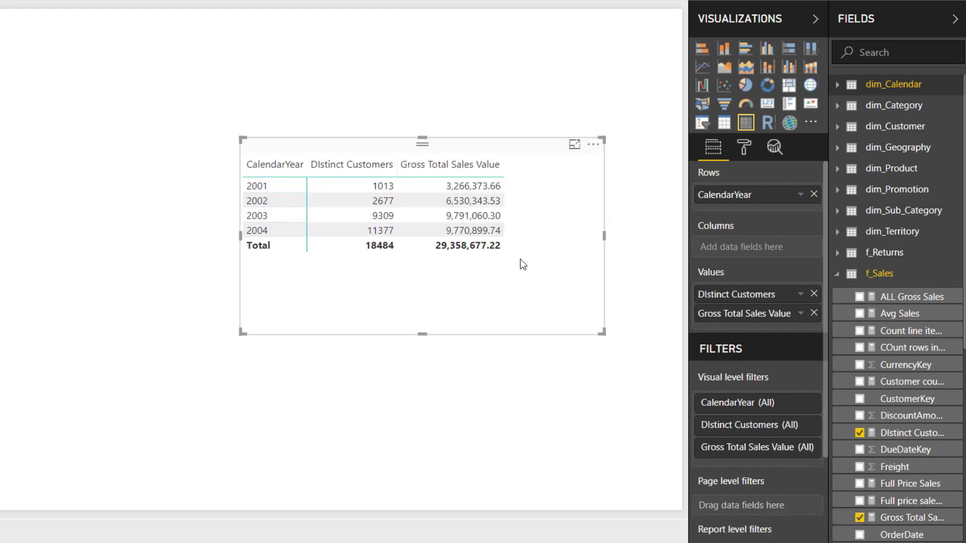
left_click(911, 439)
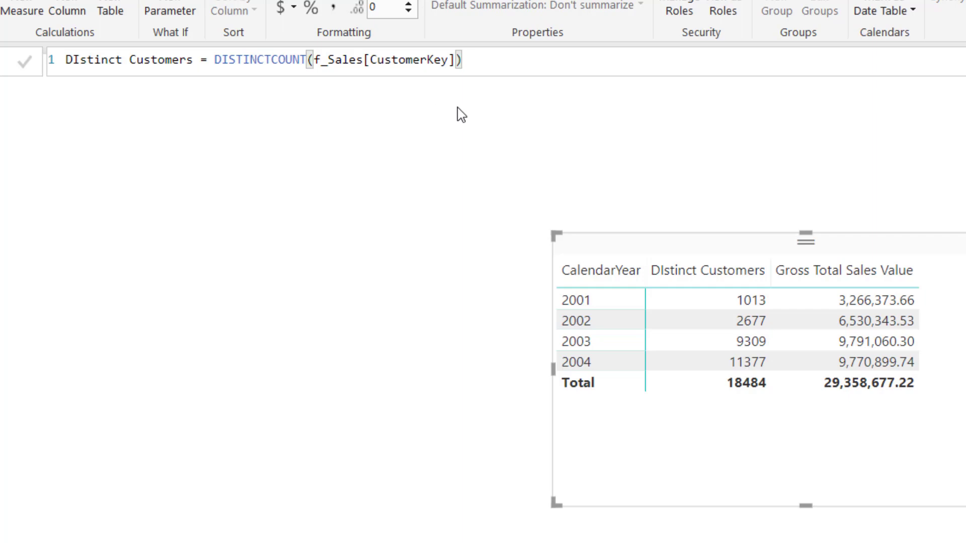
left_click(961, 345)
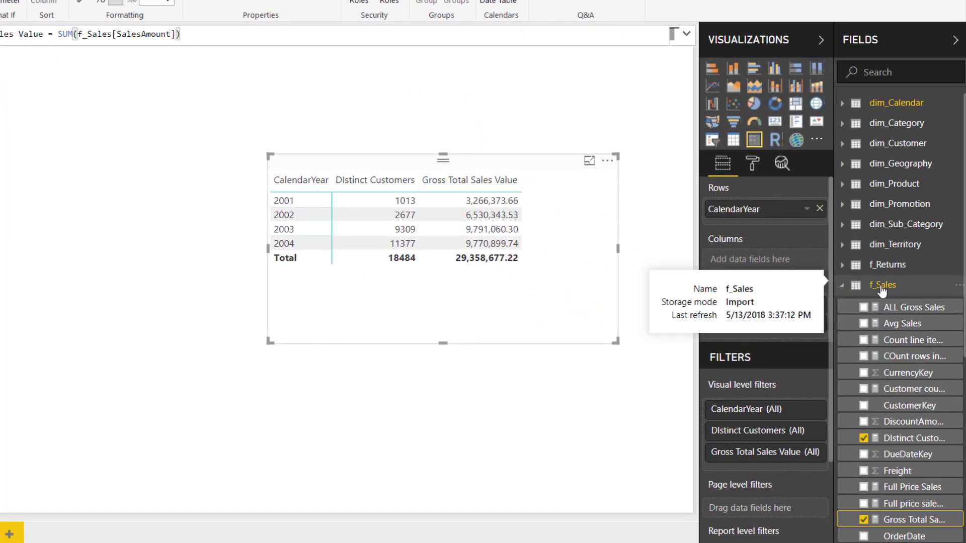
Create the f_Sales measure High Value Customers = CALCULATE([DIstinct Customers], [Gross Total Sales Value] >= 1000).
right_click(882, 291)
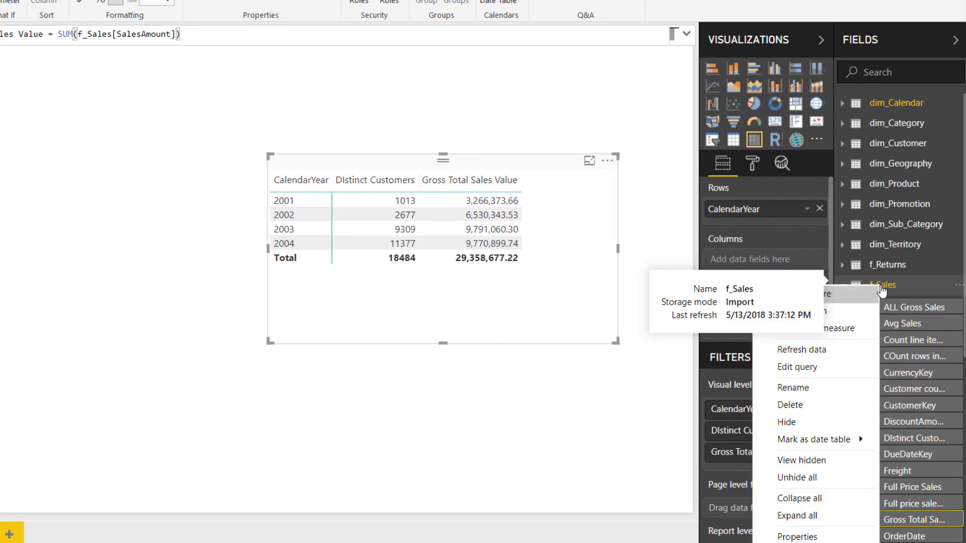
left_click(841, 296)
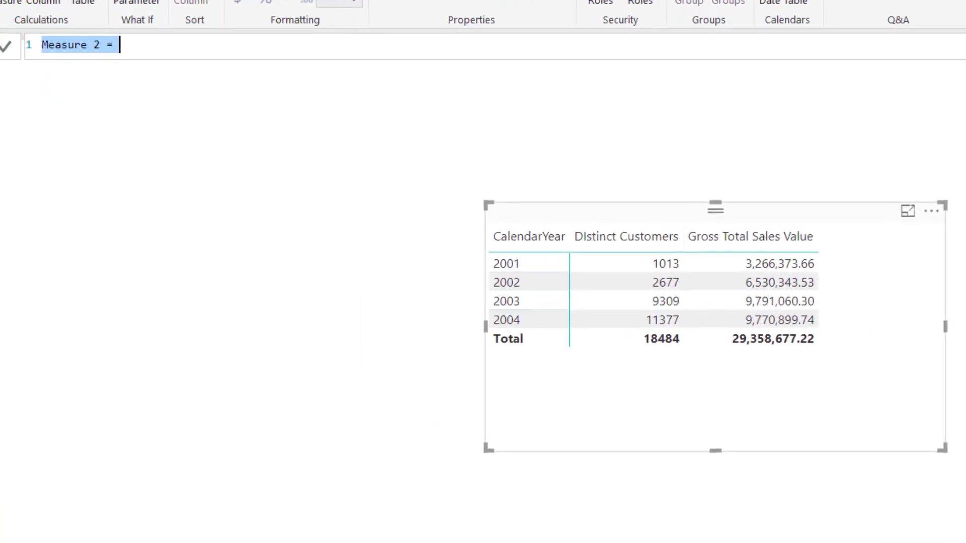
type("High Val")
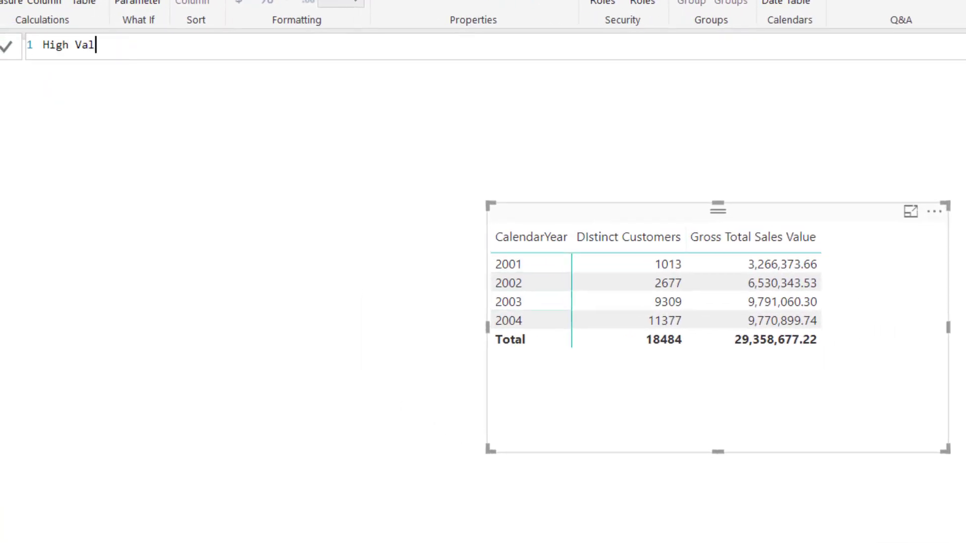
type("ue Customers = cal")
key("Tab")
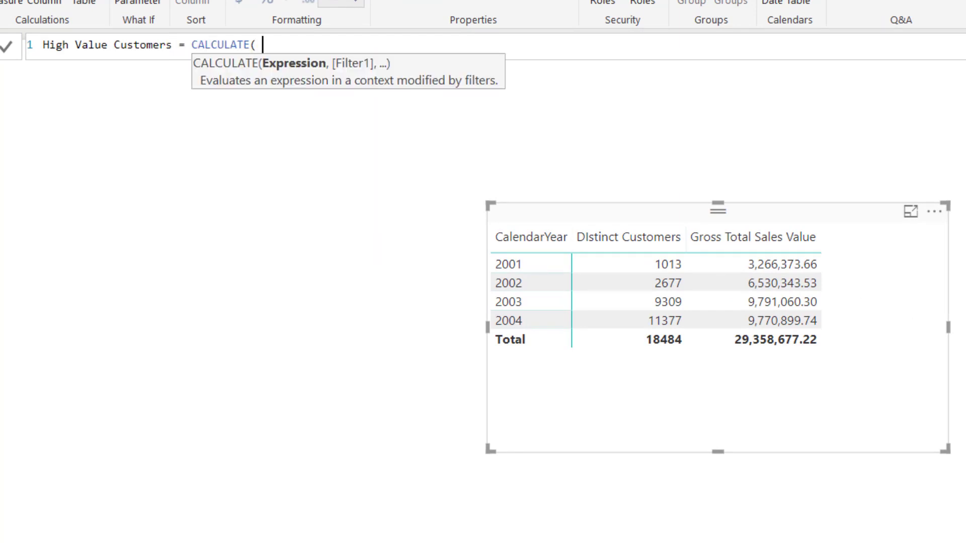
type("[")
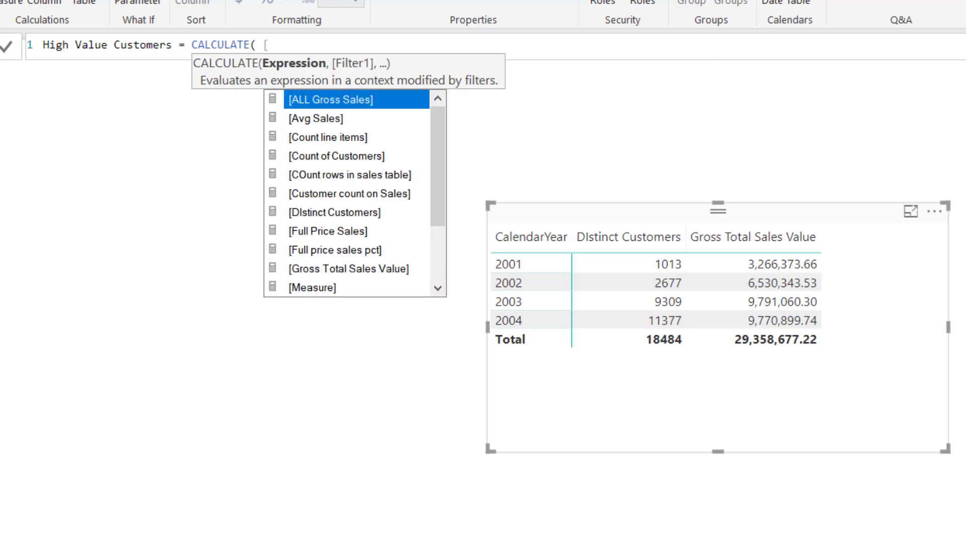
type("d")
key("Tab")
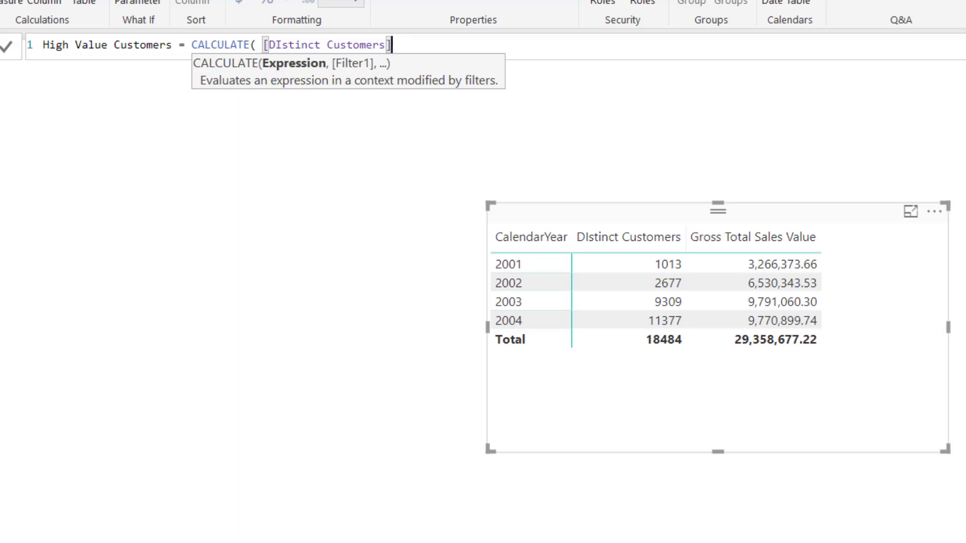
type(", ")
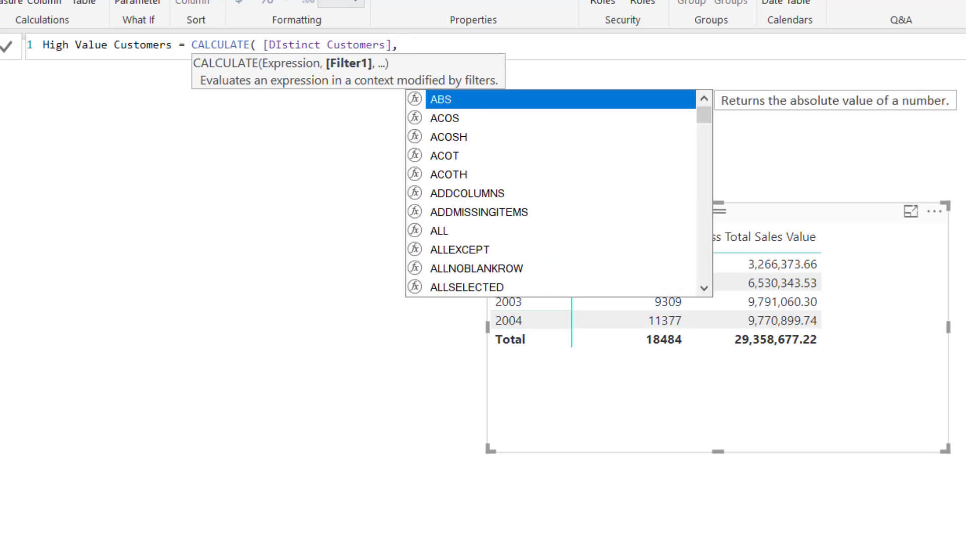
type("[g")
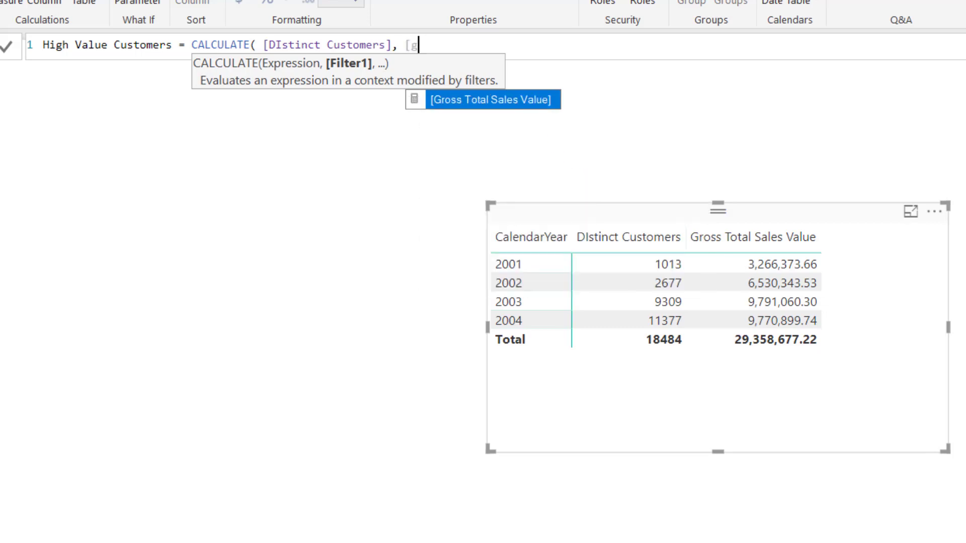
key("Tab")
type(">=")
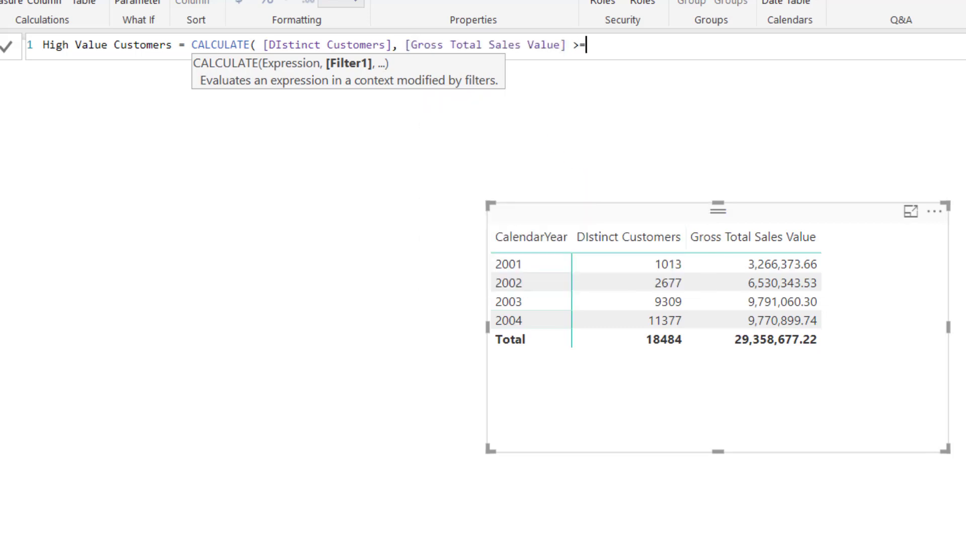
type(" 1000)")
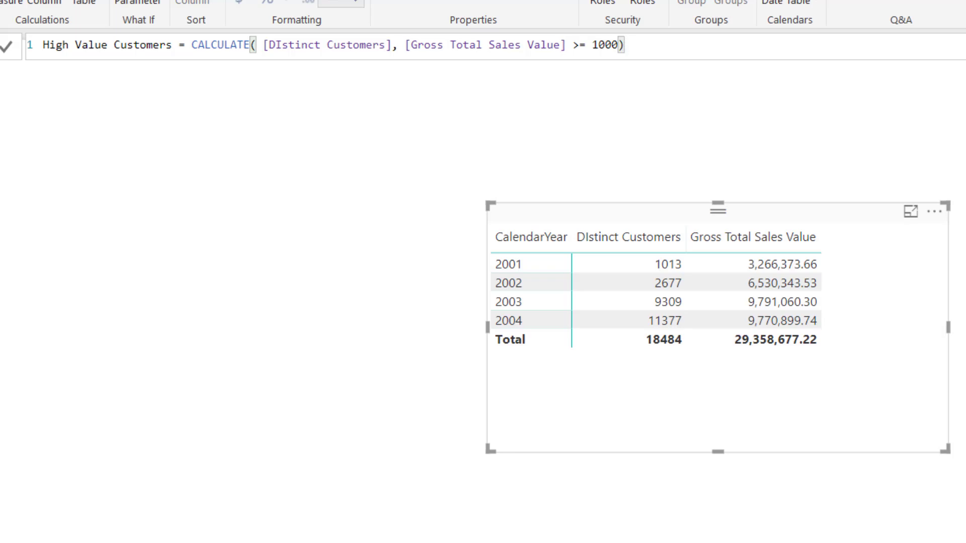
key("Return")
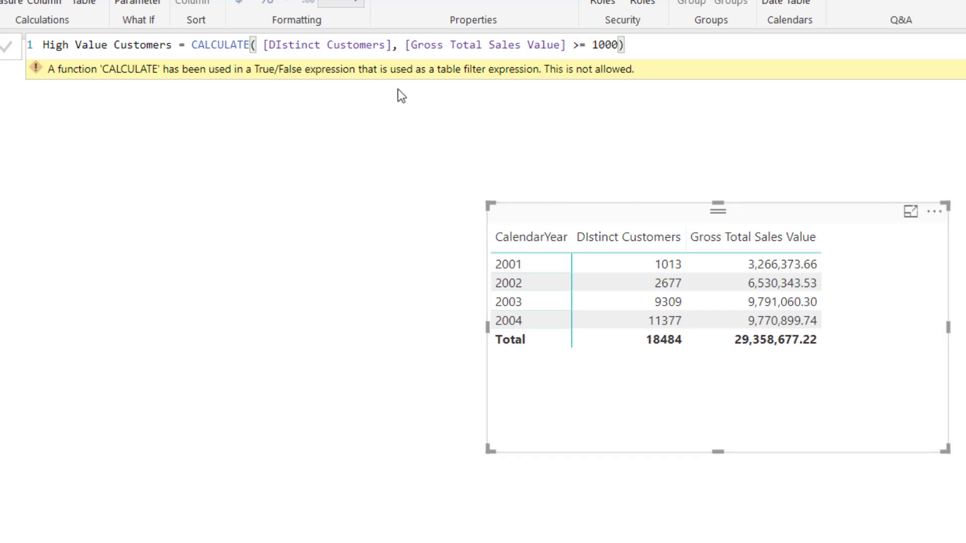
Wrap the >= 1000 condition in FILTER(f_Sales, ...) and commit the corrected measure.
left_click(400, 46)
type("FILTER(")
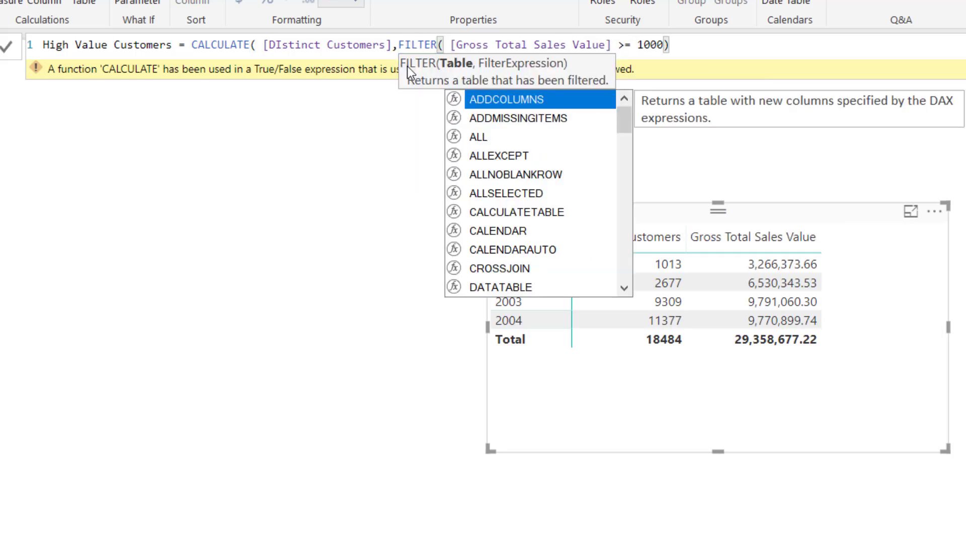
key("Right")
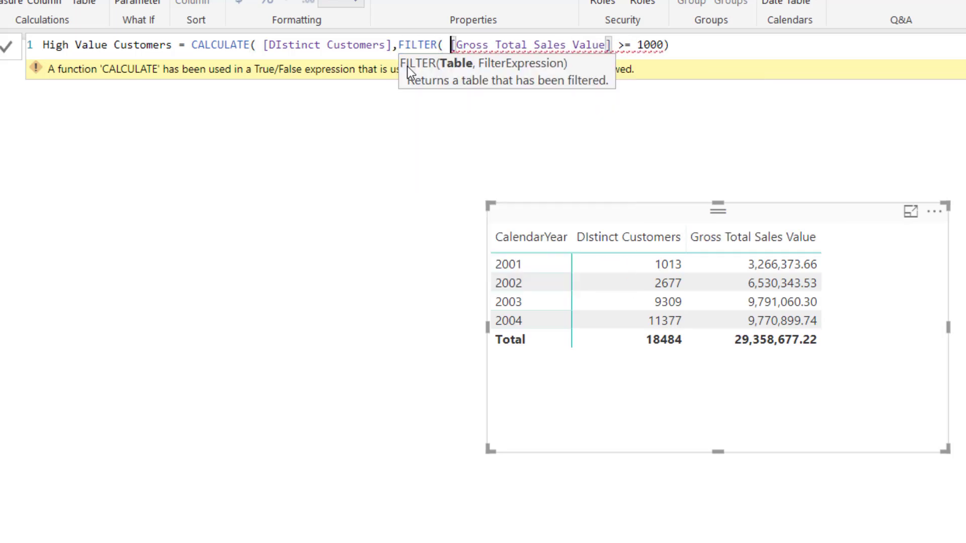
type(",")
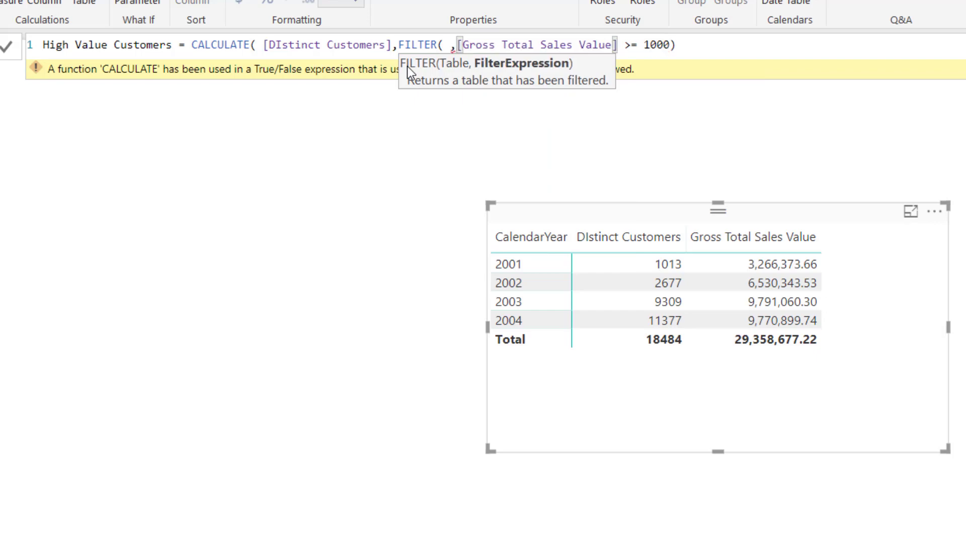
key("Left")
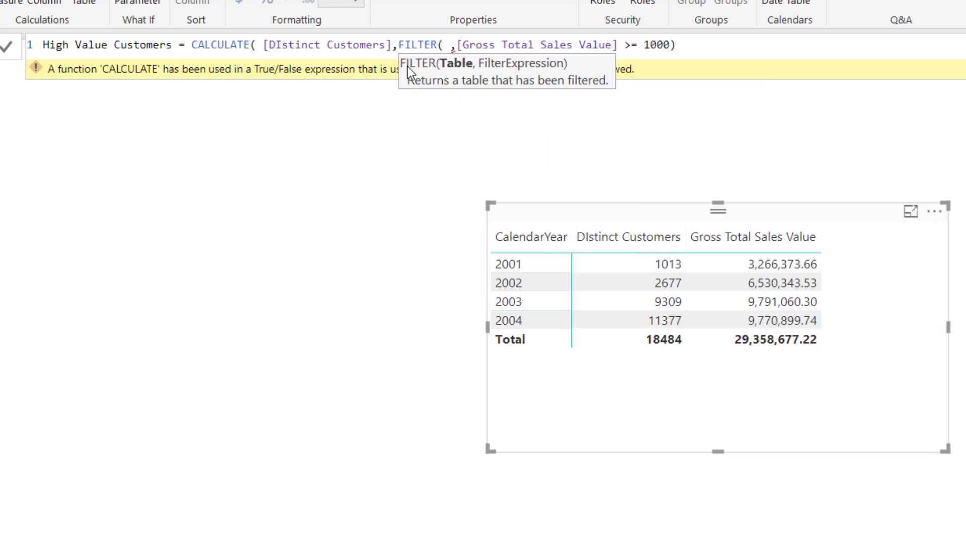
key("Left")
key("Right")
type("f_Sales")
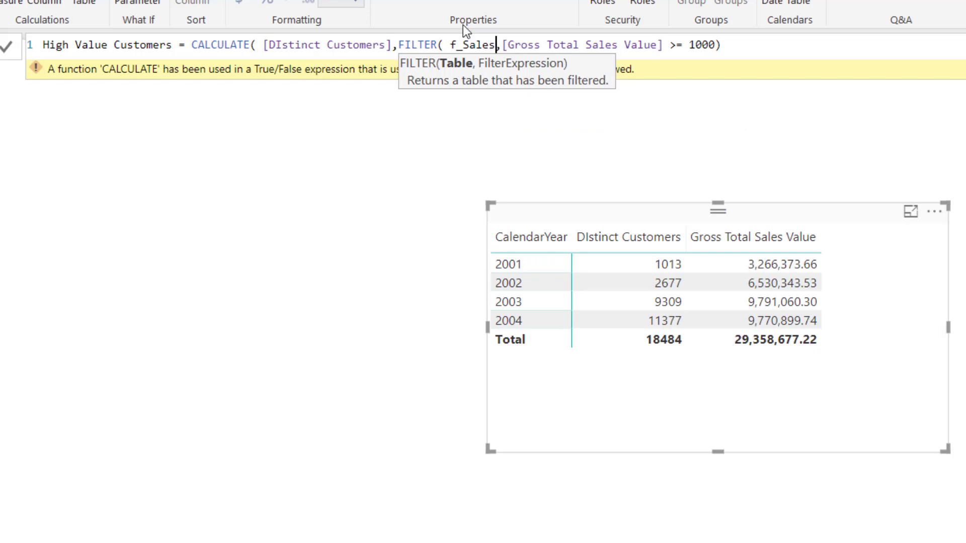
left_click(761, 47)
type(")")
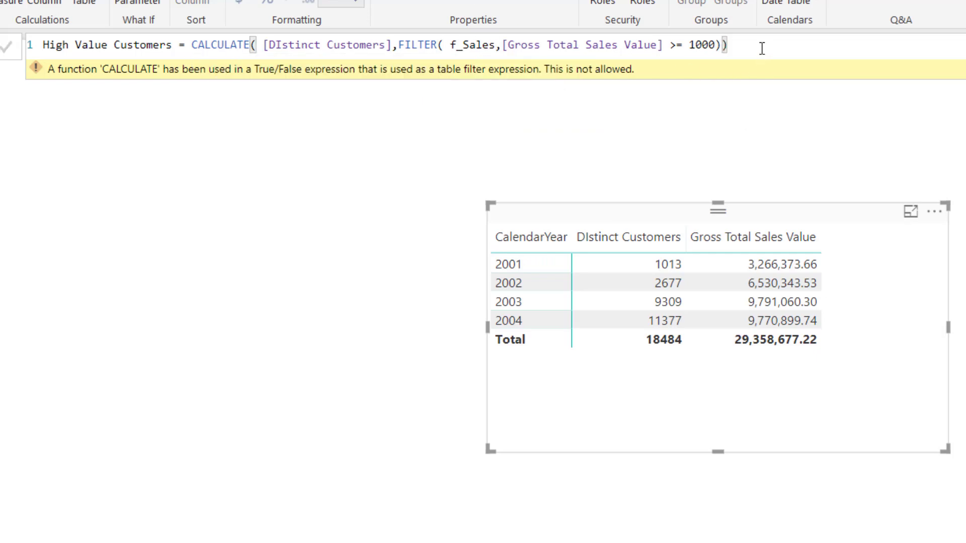
key("Return")
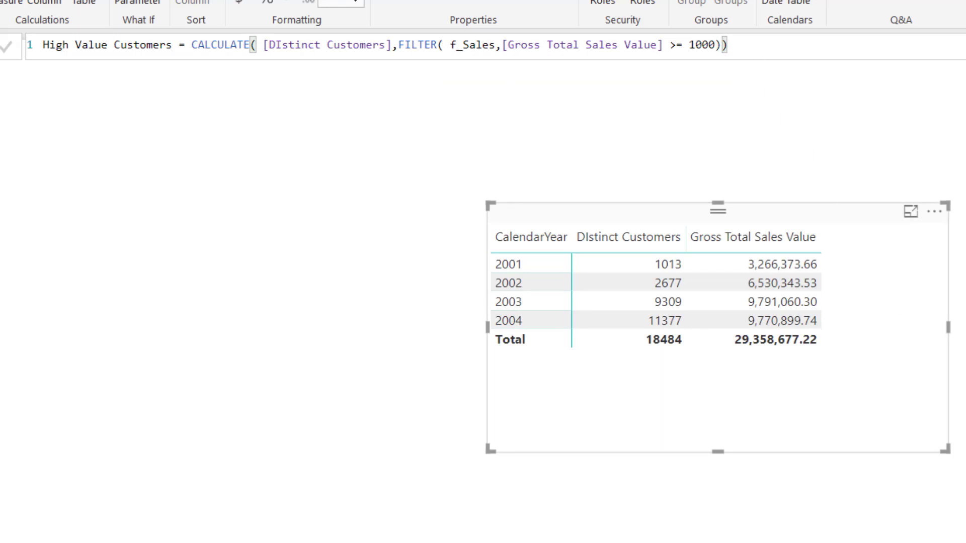
Add High Value Customers to the table visual, widen it, and select the measure to show its formula.
left_click(804, 513)
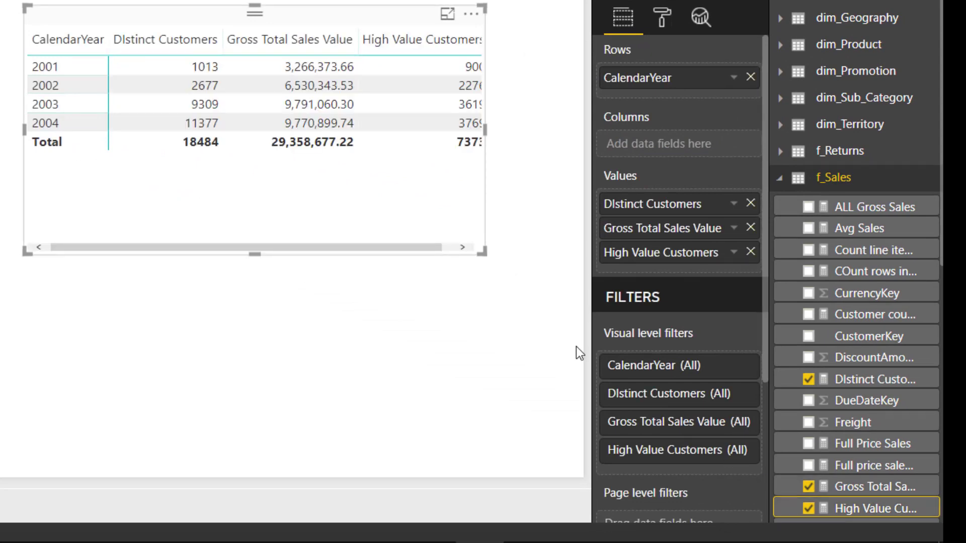
left_click_drag(482, 251, 551, 266)
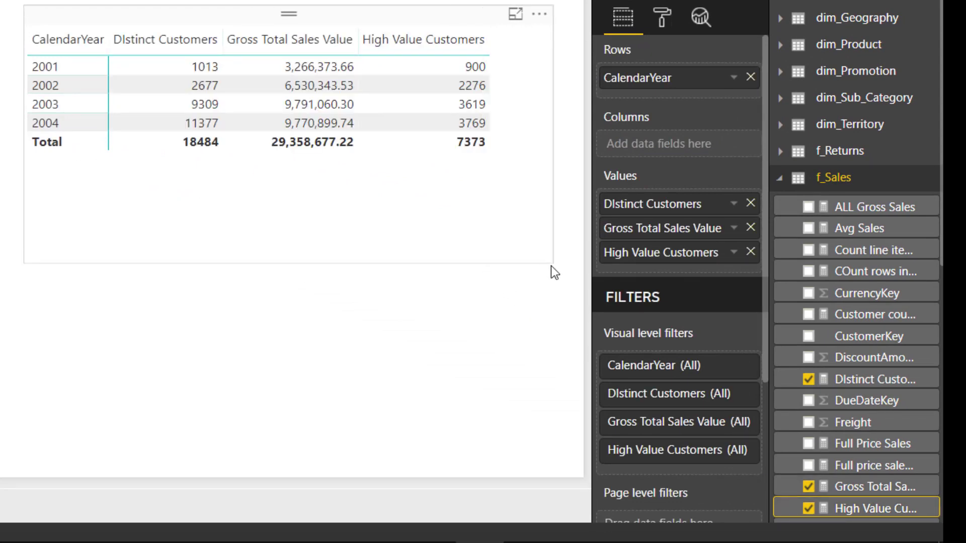
left_click(551, 266)
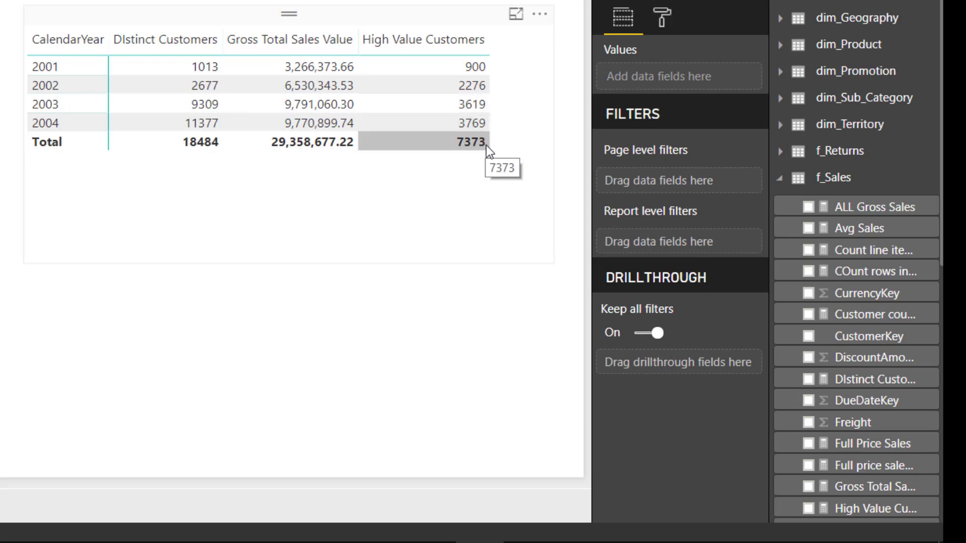
left_click(440, 59)
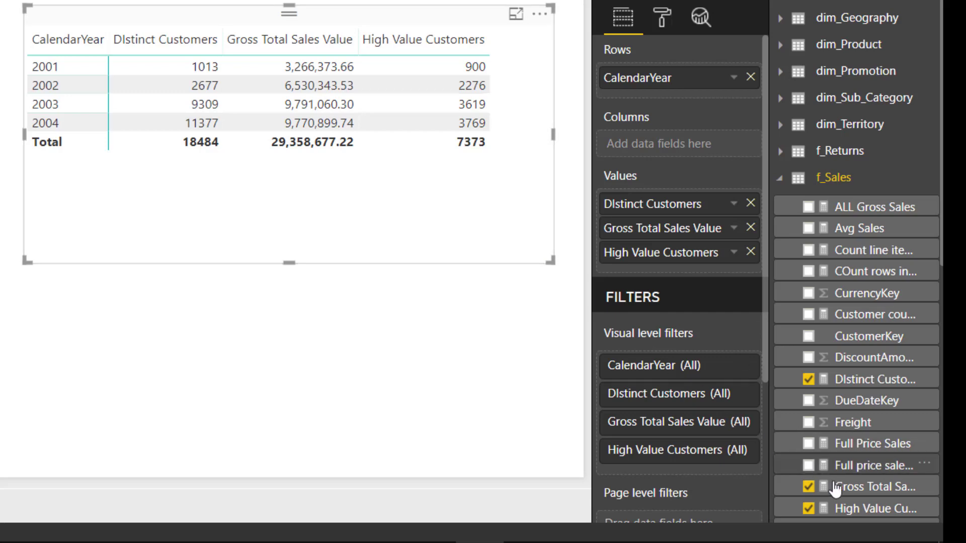
left_click(878, 510)
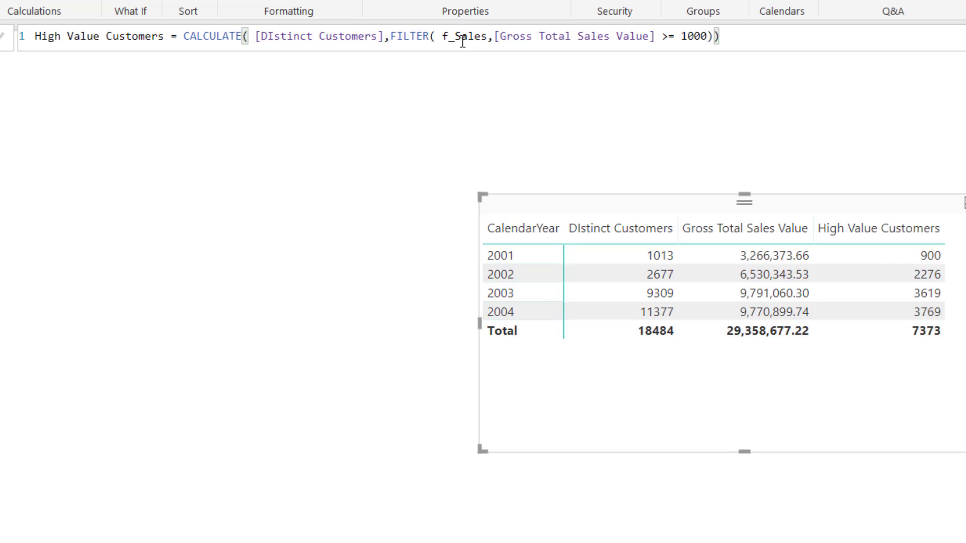
Replace f_Sales with dim_Customer as the FILTER table in the High Value Customers formula.
double_click(463, 40)
key("BackSpace")
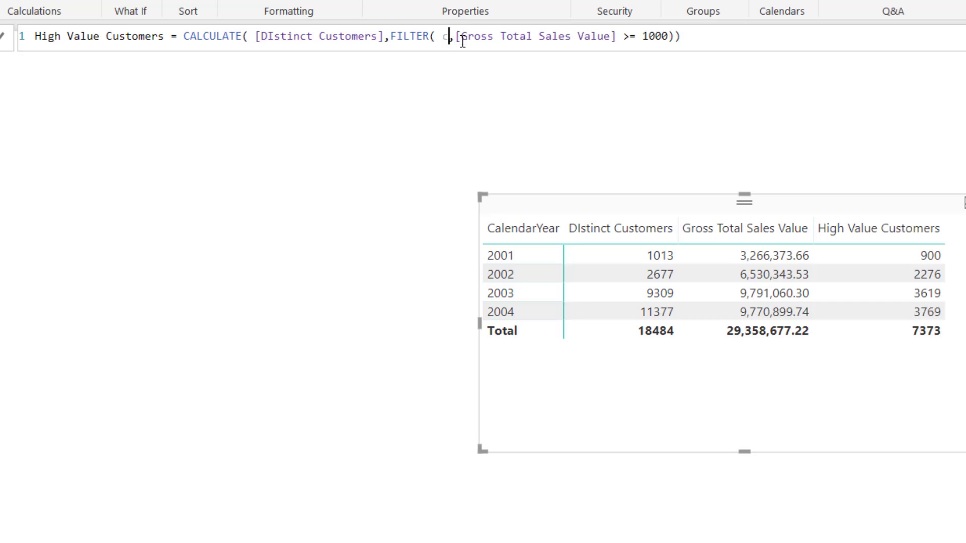
type("custom")
key("Tab")
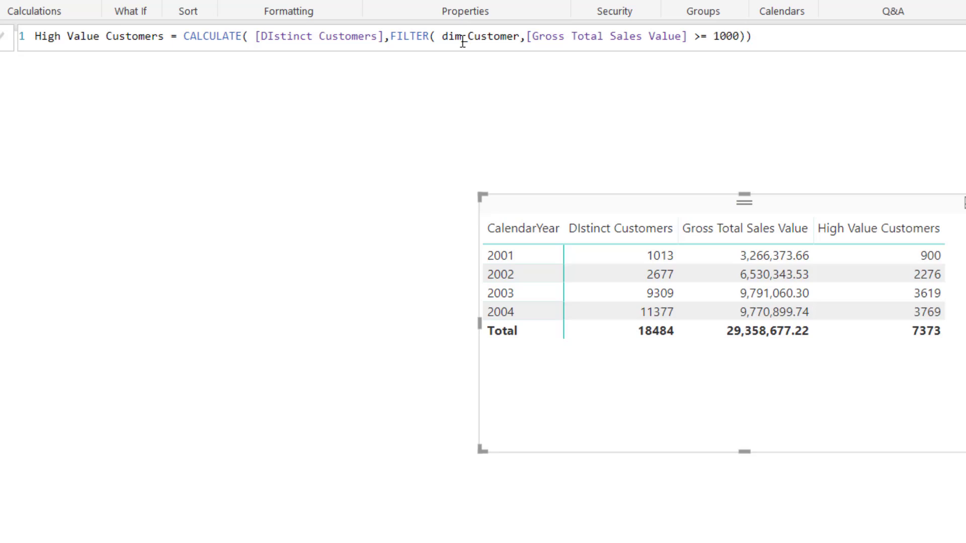
key("Return")
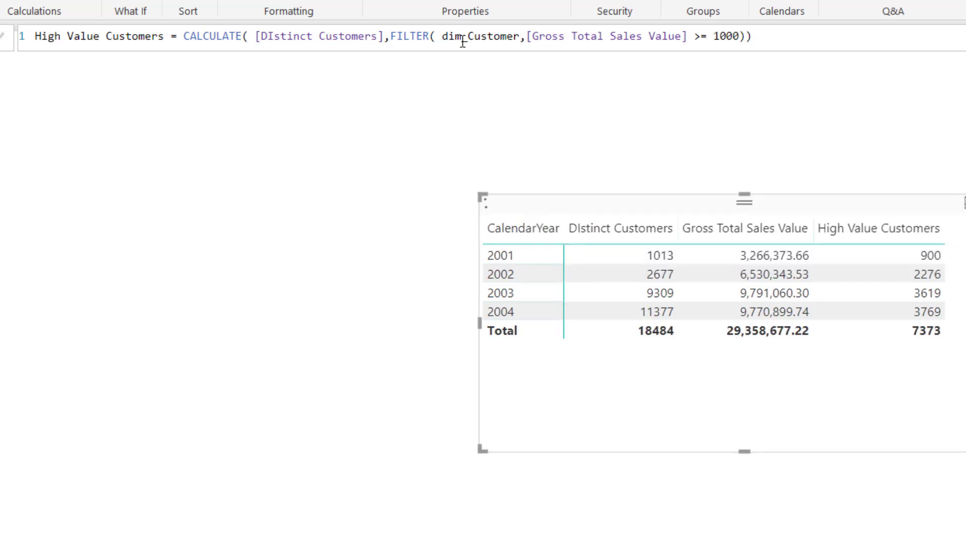